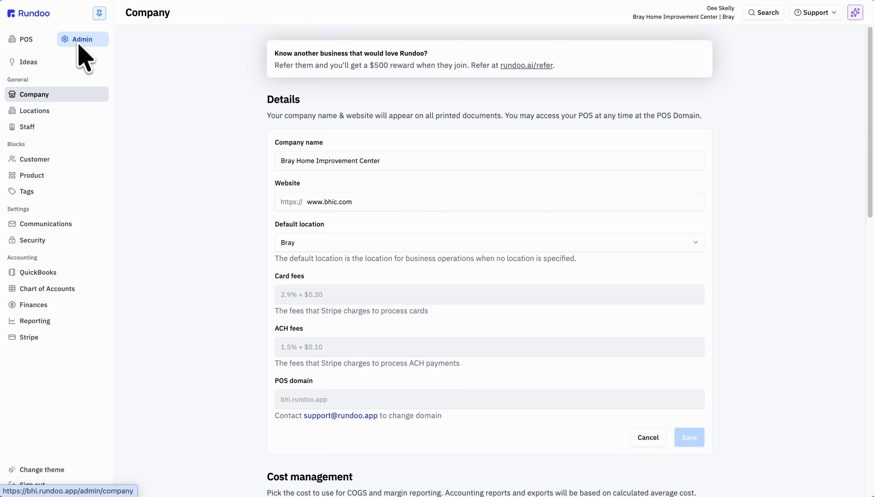
- Create a new label in the custom label designer of the admin product settings
click(33, 176)
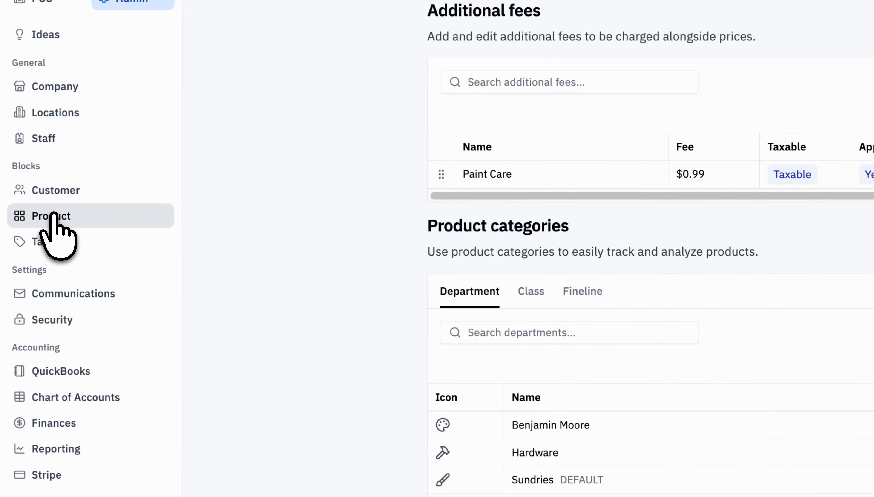
scroll(735, 388, down, 5)
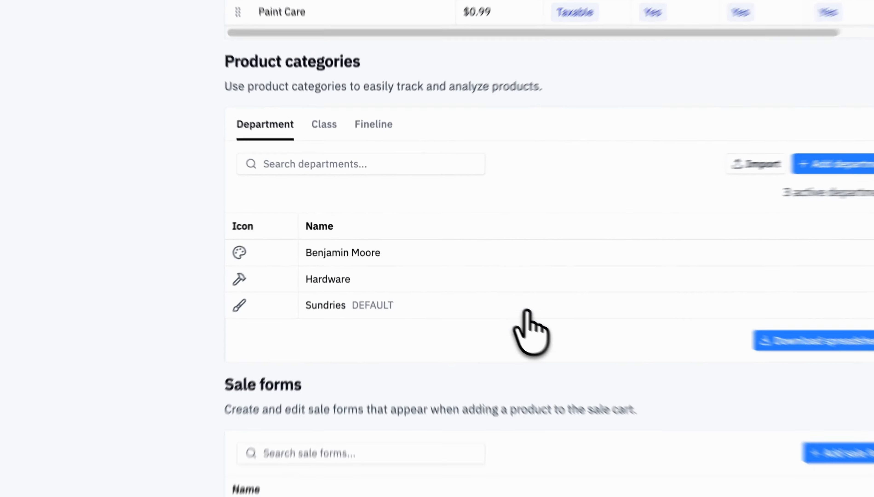
scroll(466, 288, down, 10)
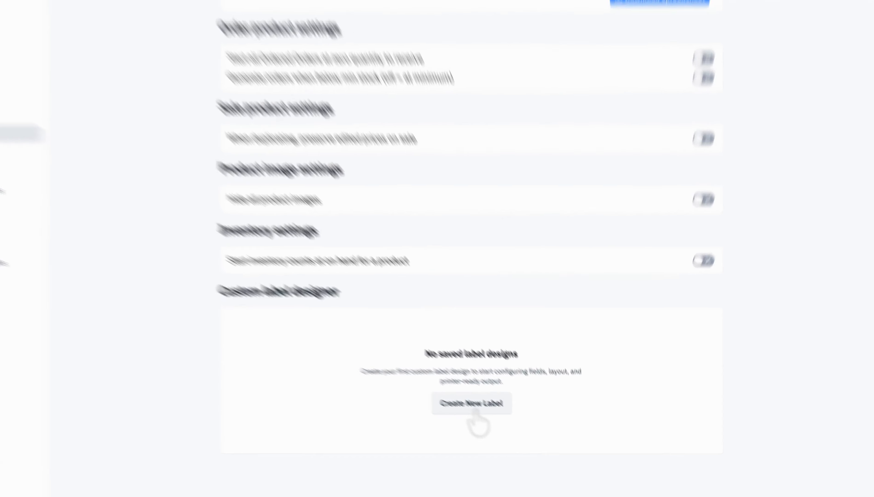
click(493, 420)
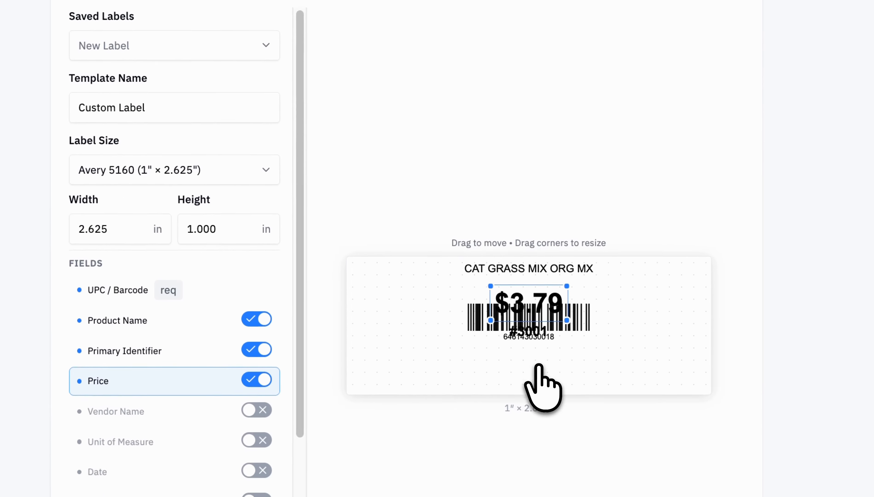
scroll(539, 366, down, 3)
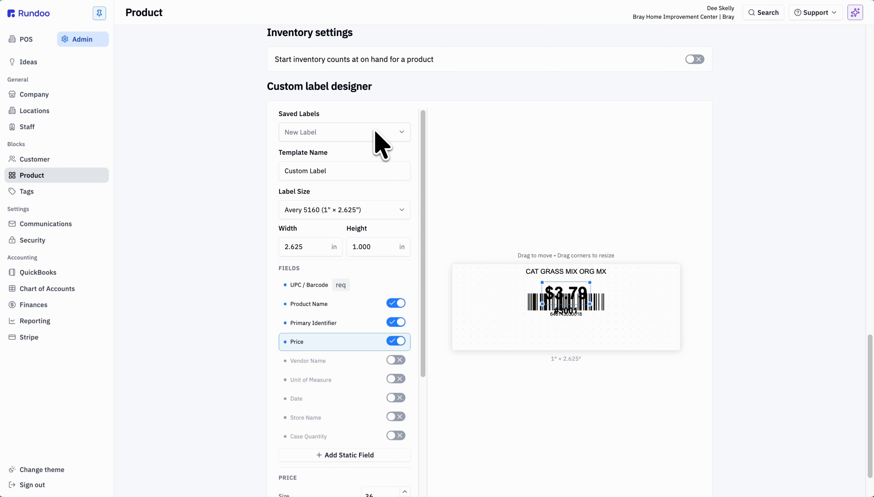
- Name the new label template "Main Shelf Tag"
click(378, 133)
click(357, 154)
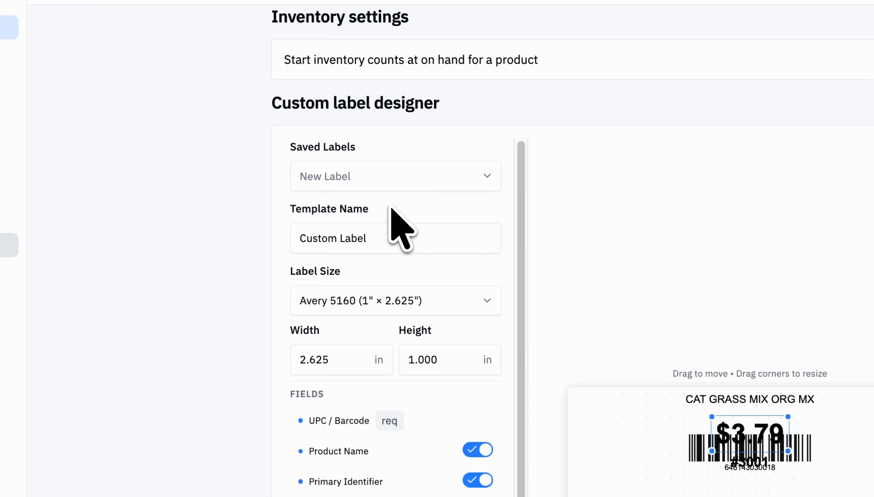
click(382, 232)
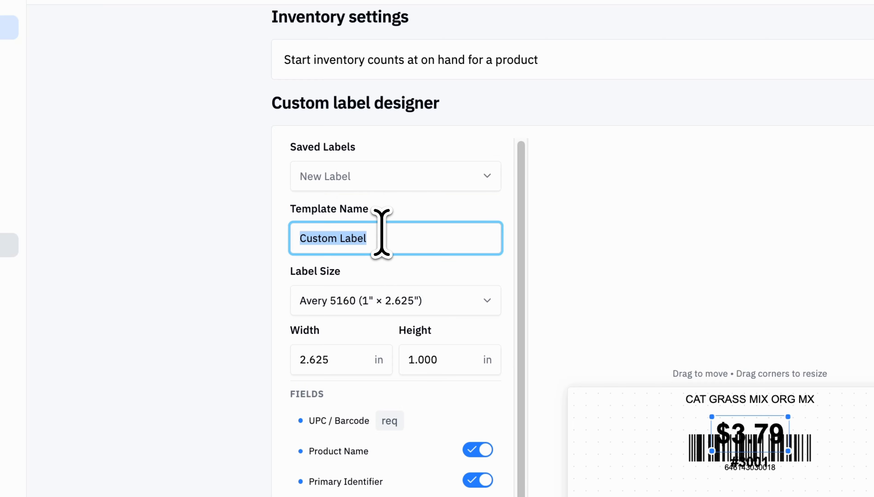
text(Main Shelf Tag)
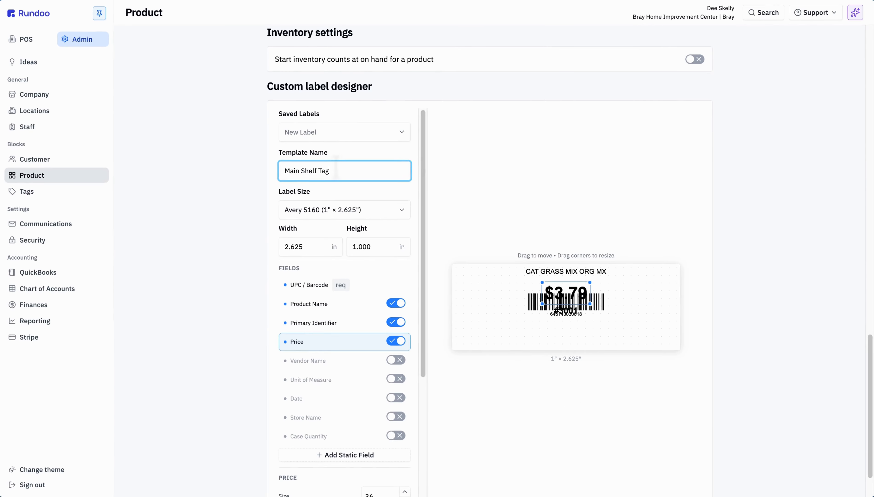
click(196, 249)
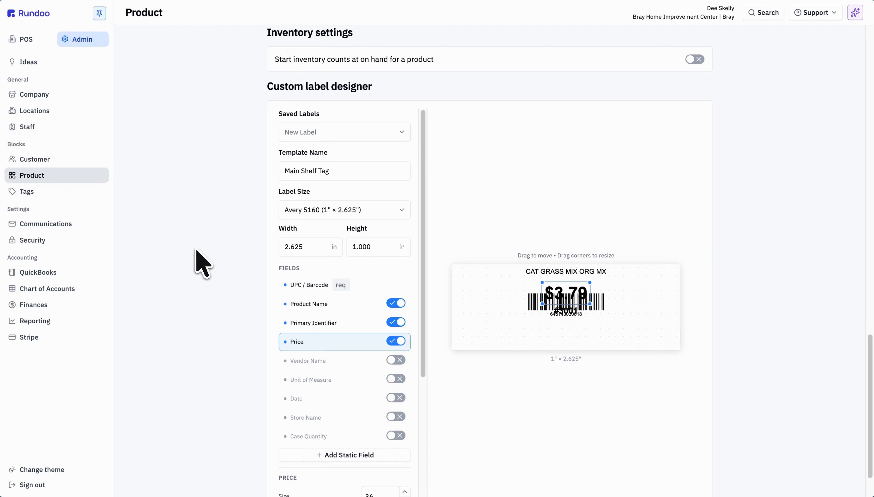
- Set the label's height to 1 in
click(326, 212)
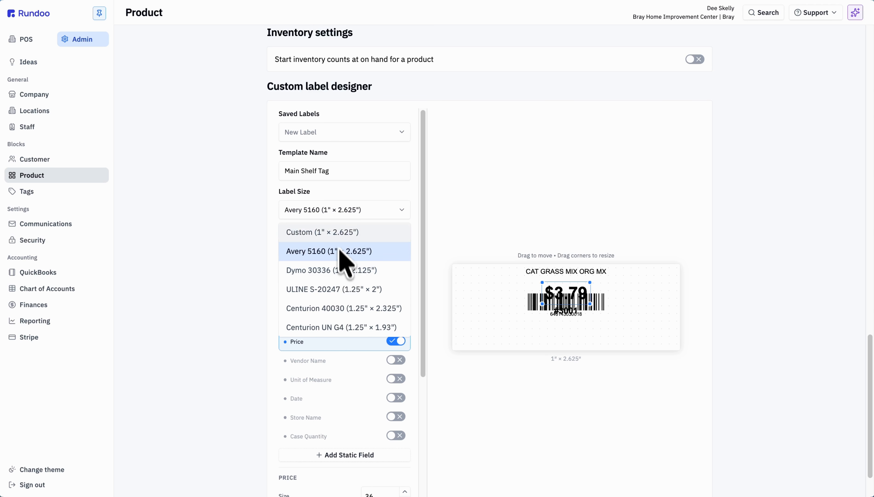
click(338, 215)
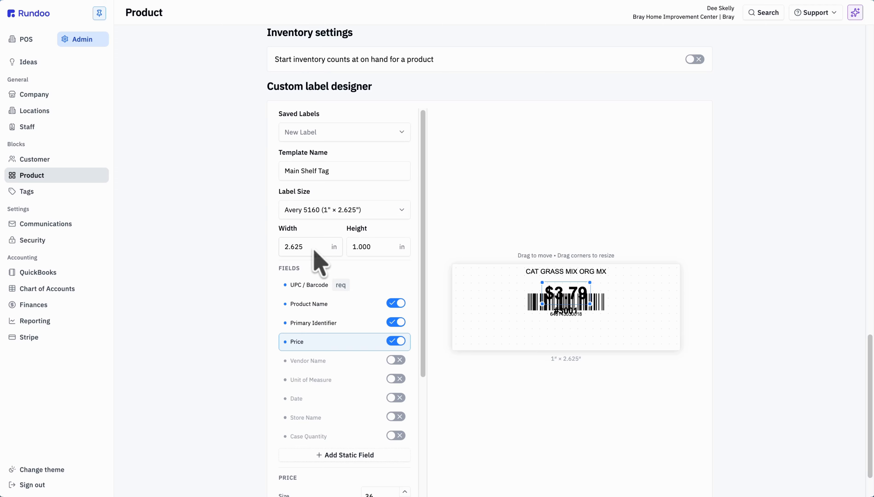
click(343, 208)
click(309, 236)
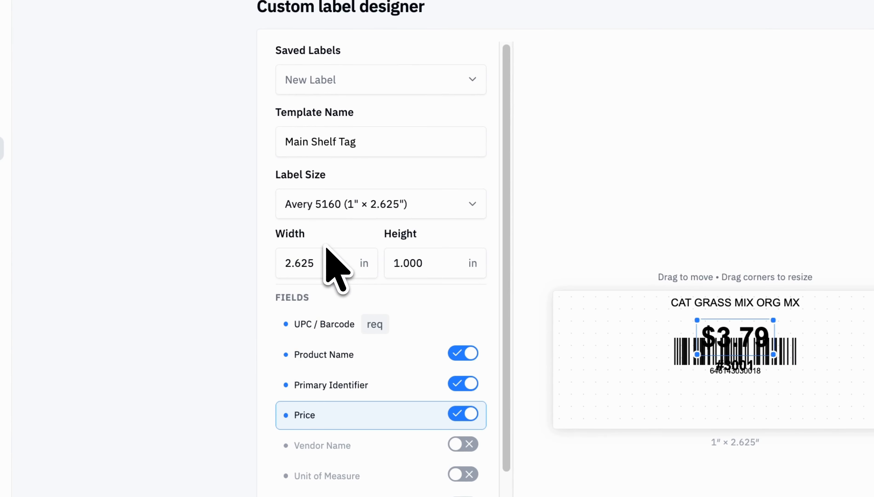
click(326, 263)
click(432, 266)
text(1)
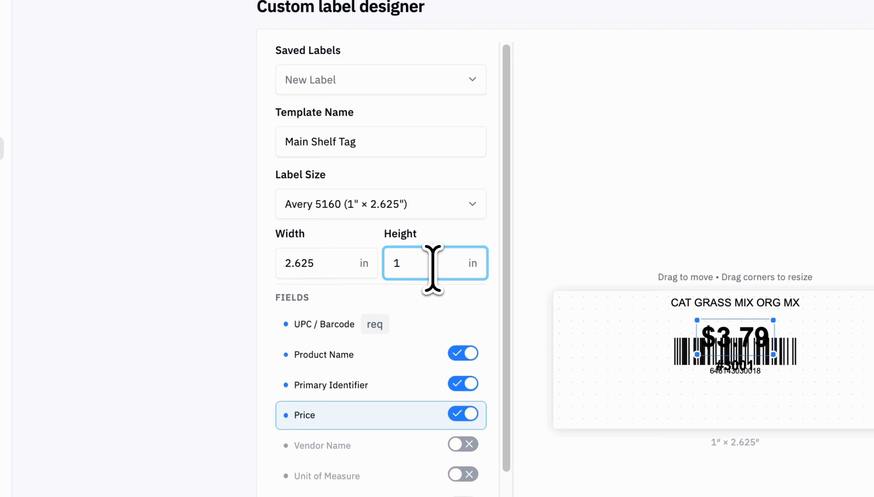
click(494, 239)
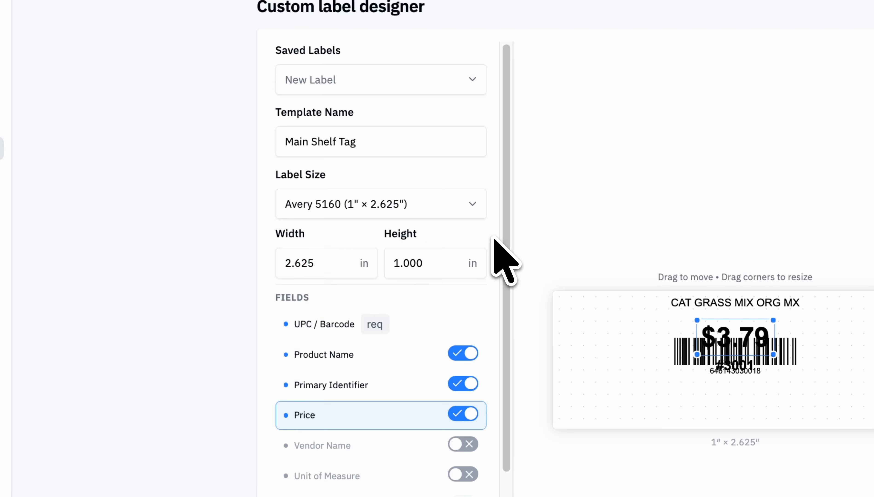
- Set the label size to the Dymo 30336 (1" × 2.125") preset
click(436, 204)
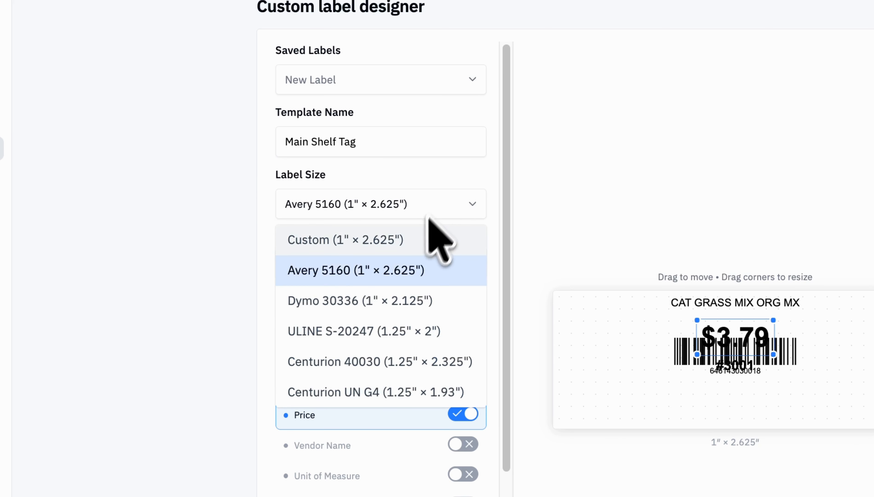
click(396, 301)
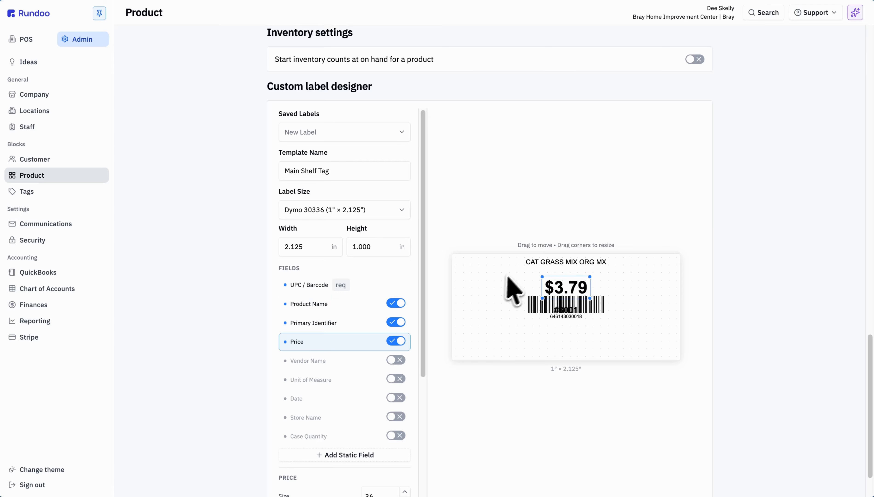
- Turn the Product Name field off and back on, and do the same with the Price field
click(395, 302)
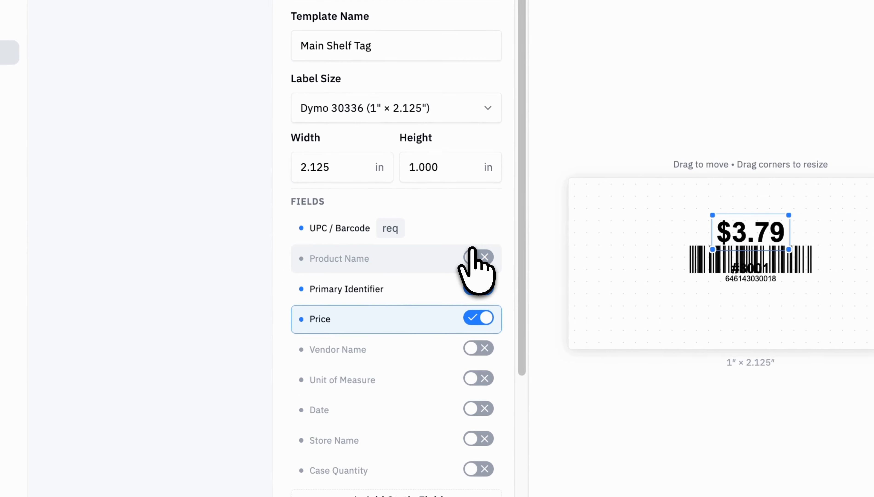
click(473, 252)
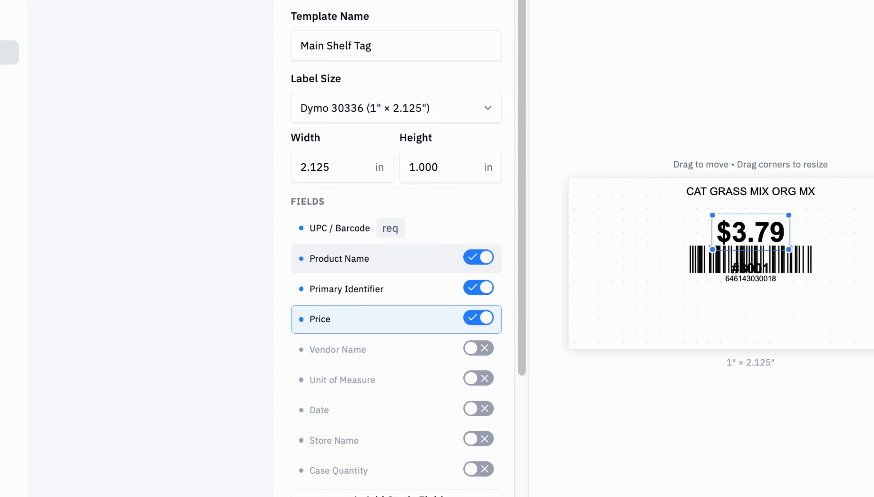
click(478, 317)
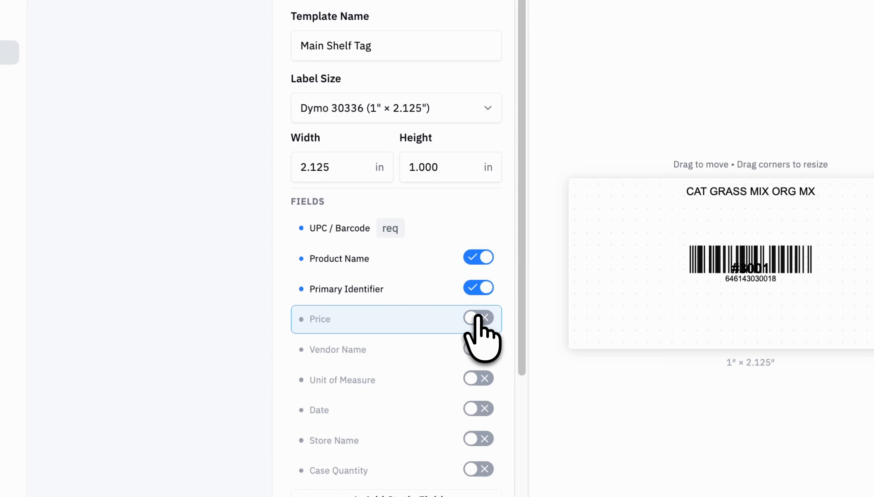
click(478, 316)
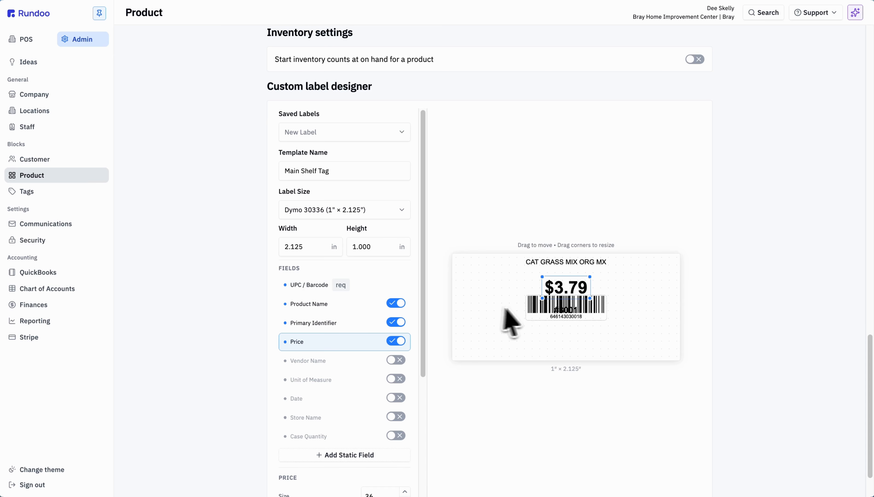
- Move the price below the barcode, about 37% from the left and 10% from the bottom, and enlarge it to about size 39
drag(577, 282, 570, 336)
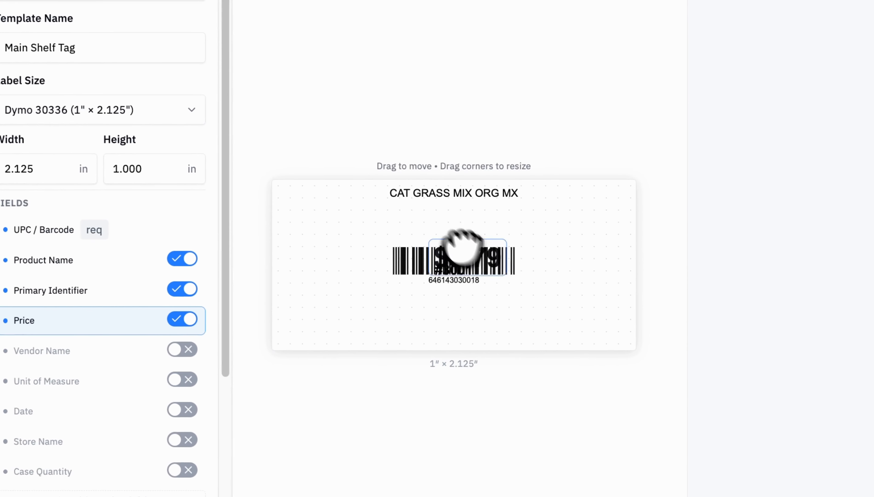
drag(460, 311, 455, 307)
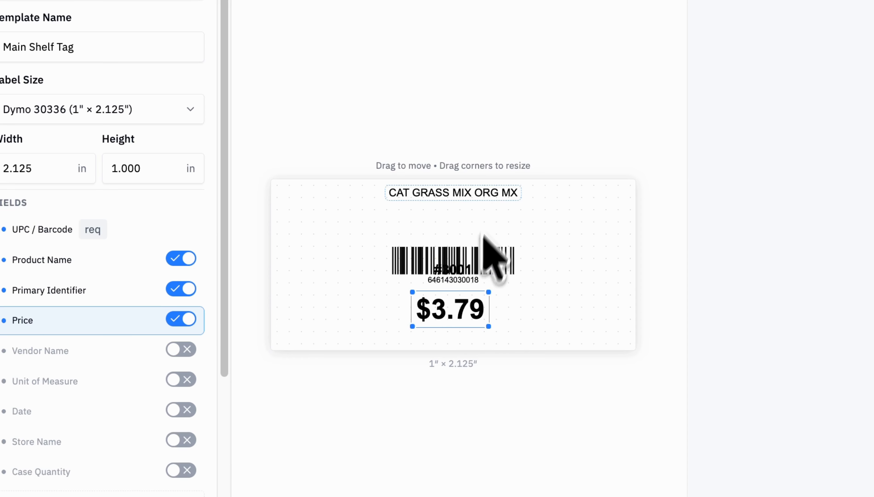
drag(488, 326, 505, 326)
drag(460, 302, 452, 309)
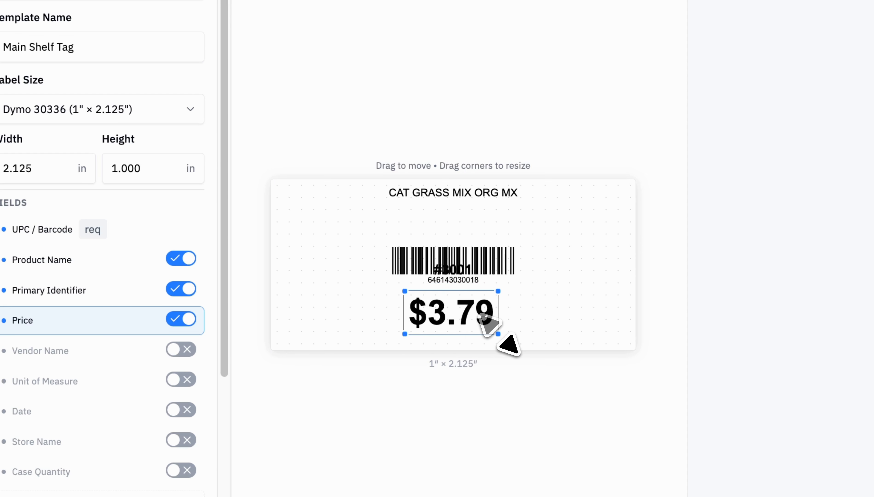
mouse_move(501, 335)
mouse_down()
mouse_move(513, 347)
mouse_move(516, 338)
mouse_move(493, 326)
mouse_up()
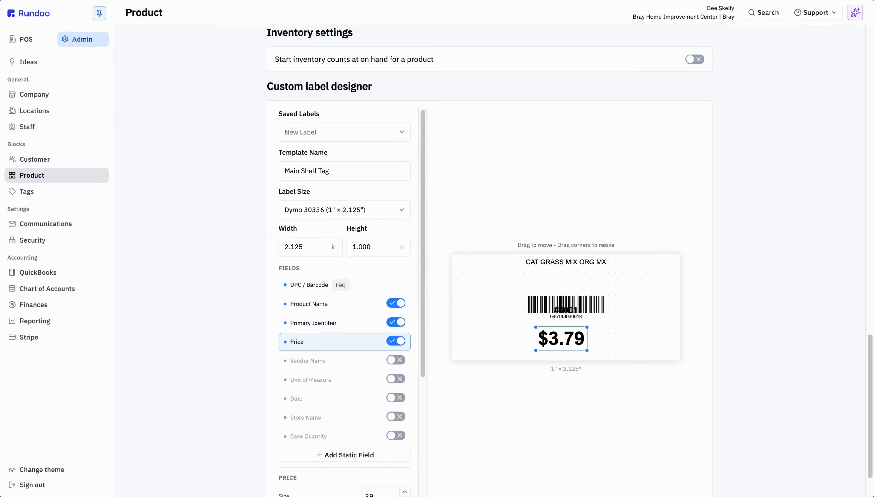
- Place the product name in bold just above the barcode, about 31% from the left and 25% from the top, and save the design
scroll(347, 333, down, 5)
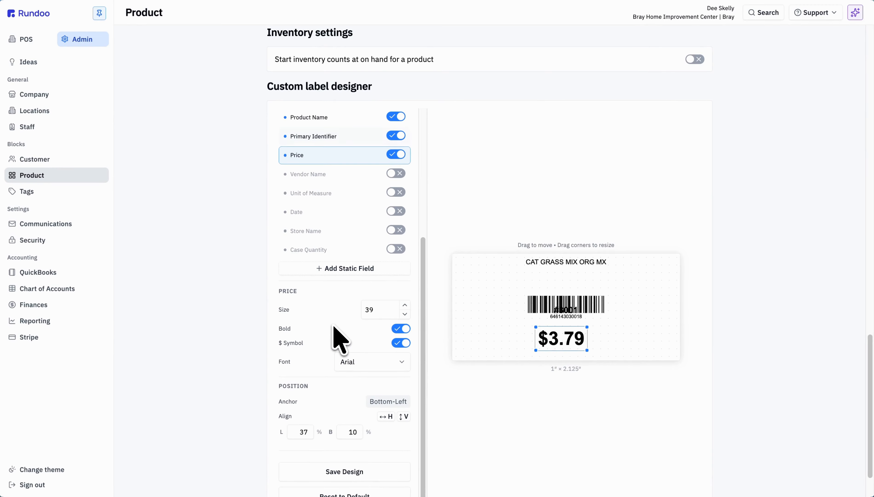
scroll(347, 329, down, 2)
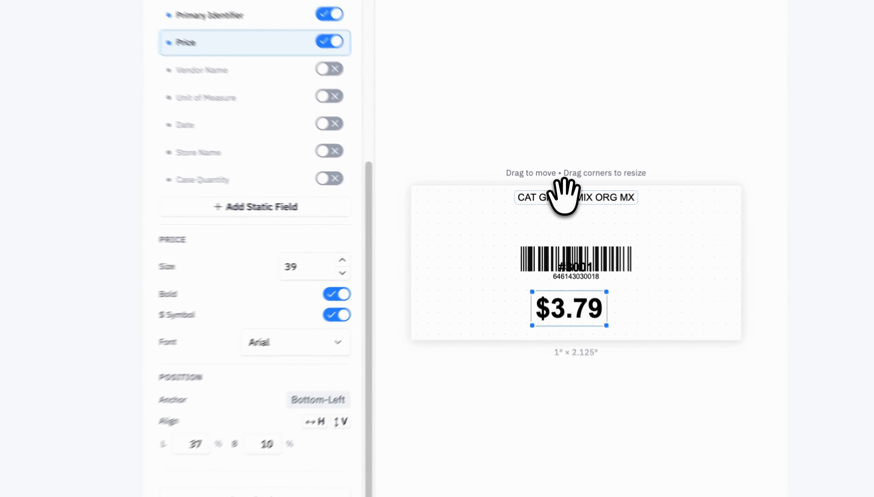
drag(563, 196, 564, 233)
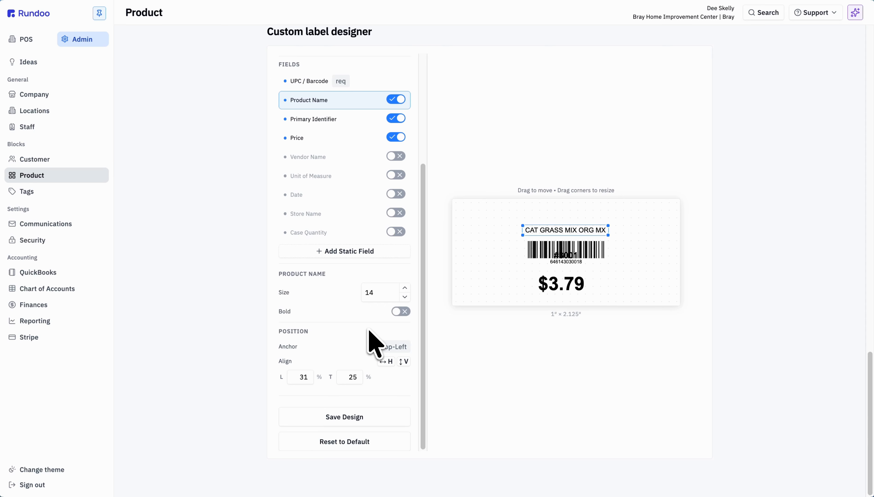
click(401, 312)
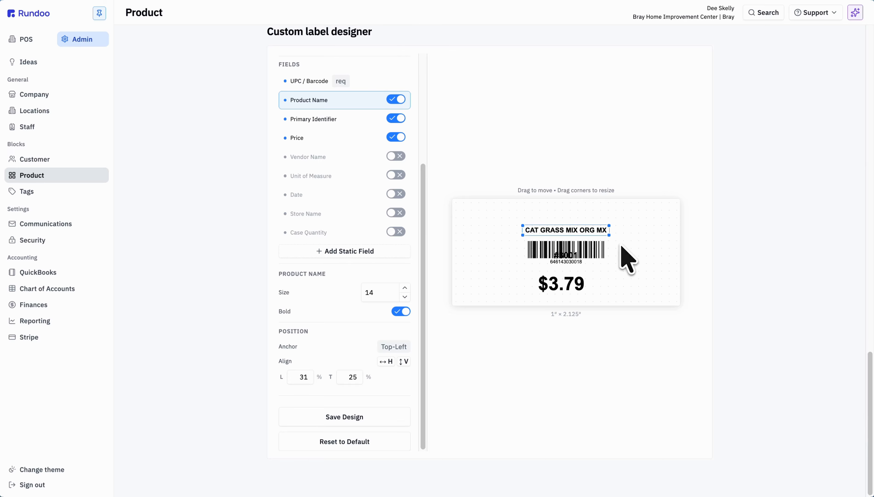
click(368, 414)
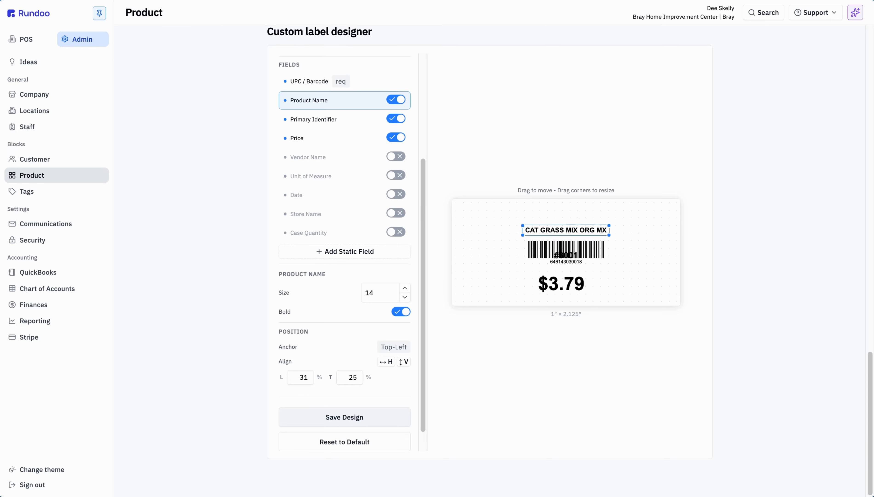
- Open the Lightsaber product 12345 in the POS product list and print one label for it with the Main Shelf Tag template
click(31, 38)
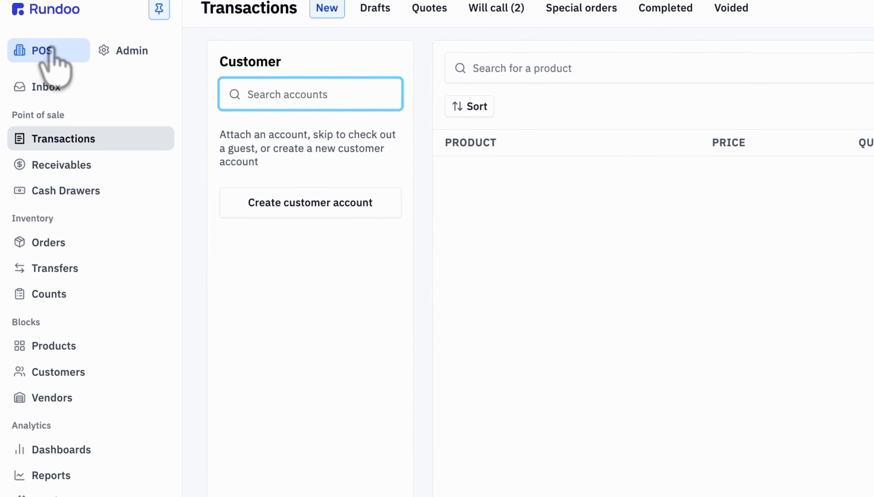
click(57, 352)
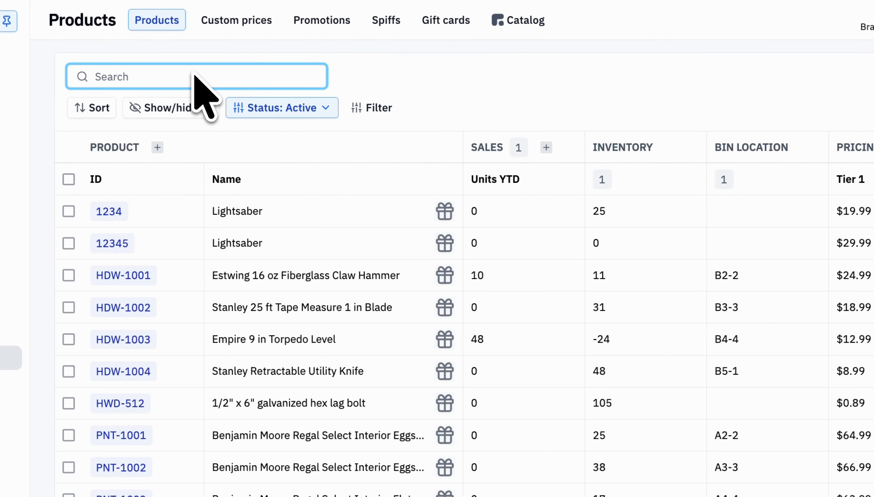
click(241, 240)
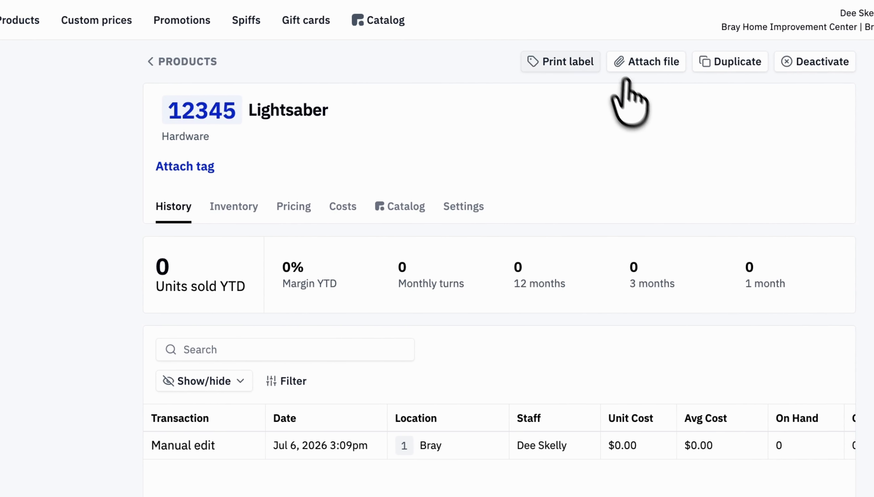
click(565, 65)
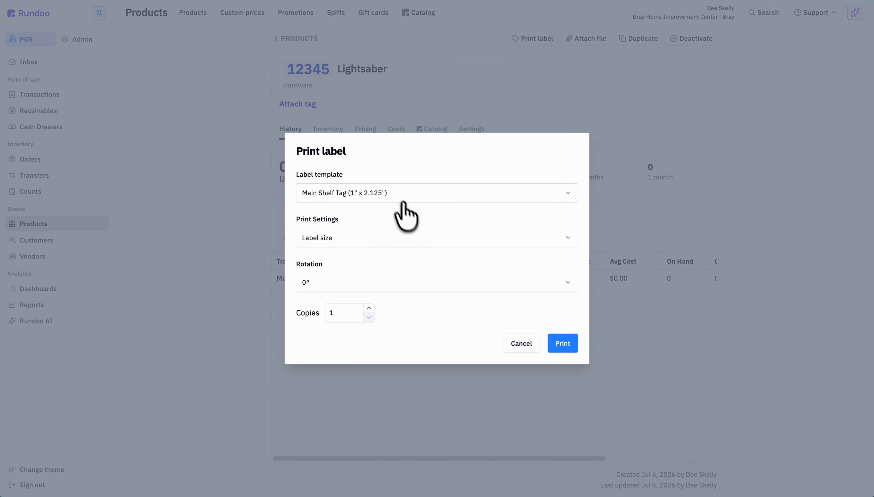
click(564, 346)
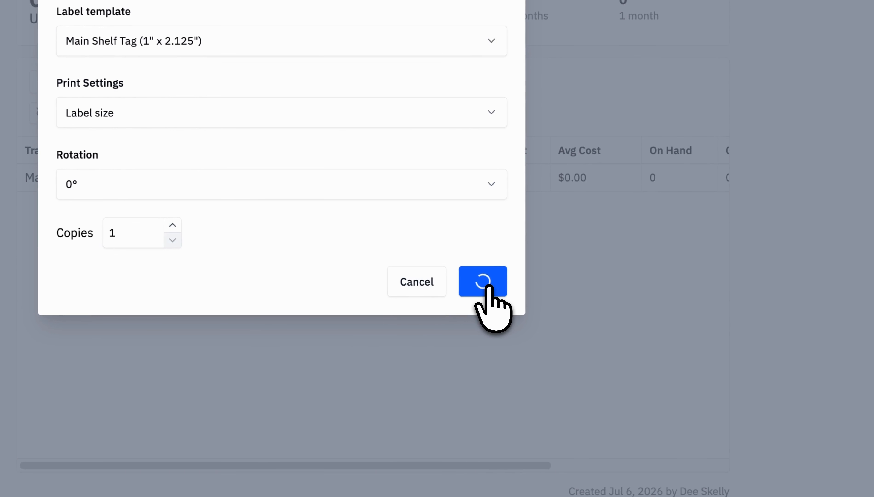